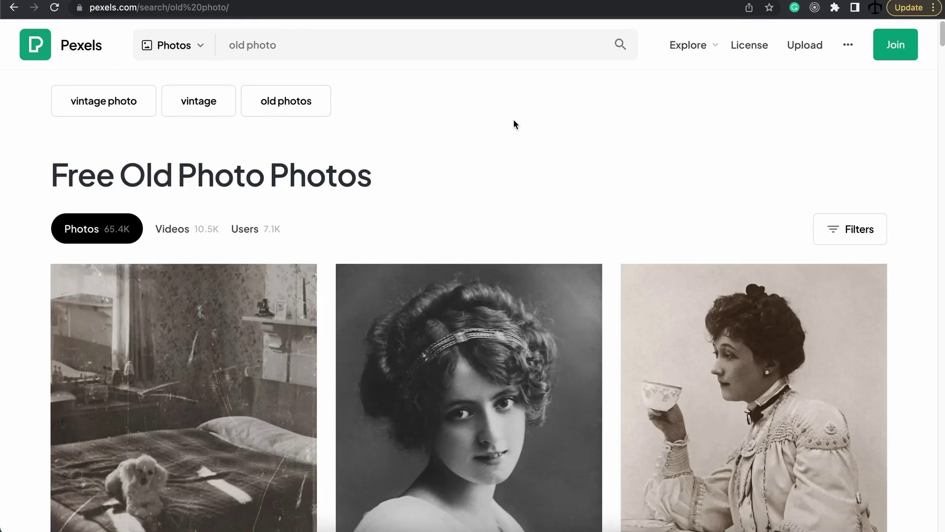
- Scroll through the 'old photo' search results to reach the man-in-suit photo
scroll(513, 123, "down", 3)
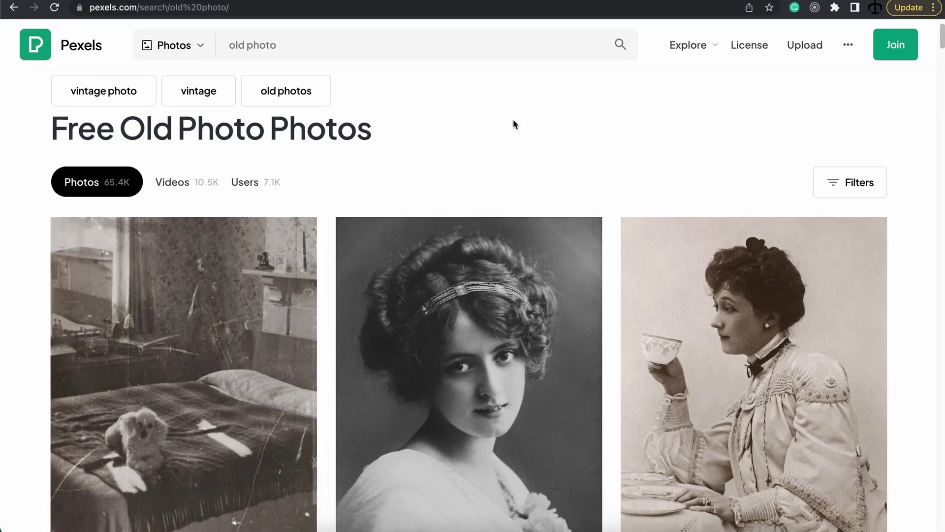
scroll(514, 124, "down", 2)
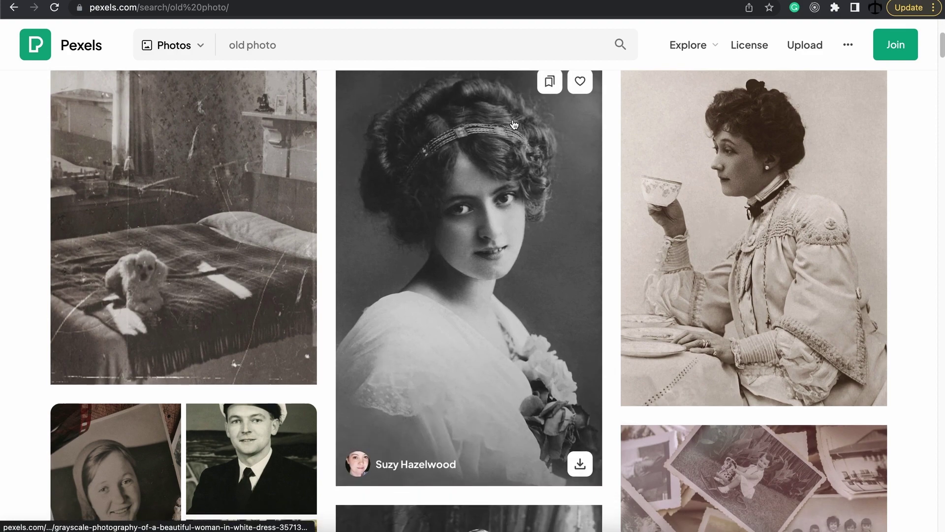
scroll(514, 124, "down", 10)
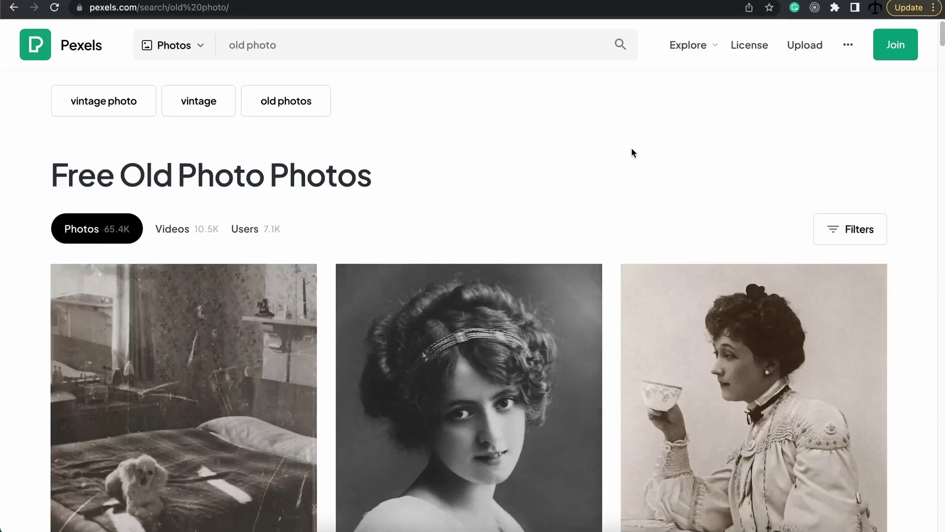
scroll(628, 153, "down", 4)
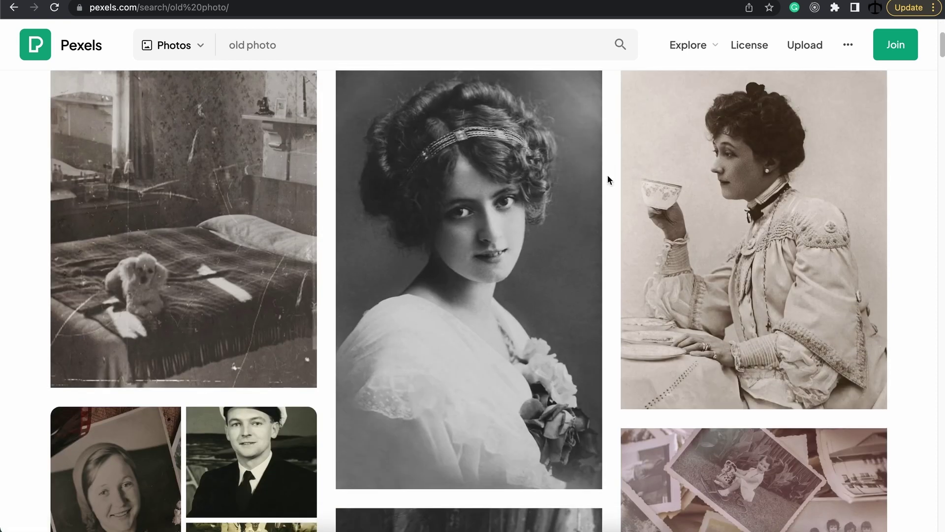
scroll(597, 187, "down", 1)
scroll(596, 188, "down", 3)
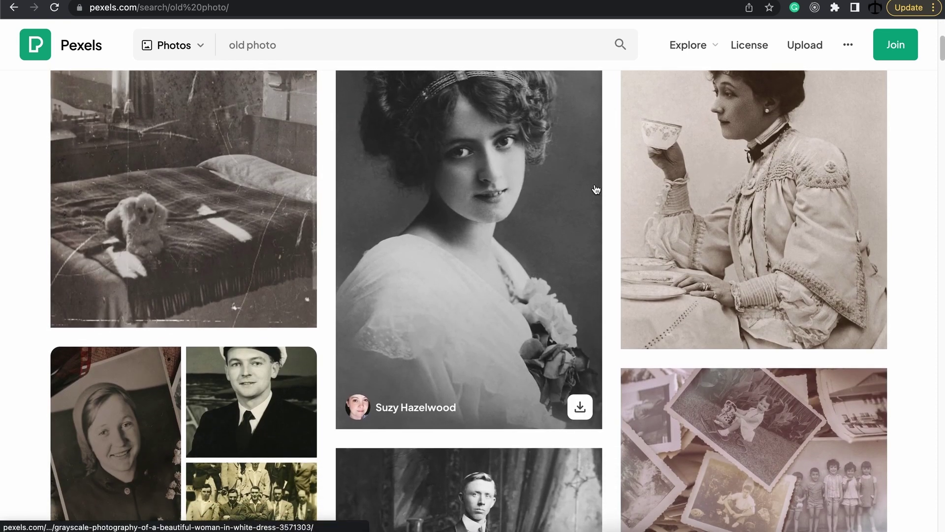
scroll(594, 189, "down", 6)
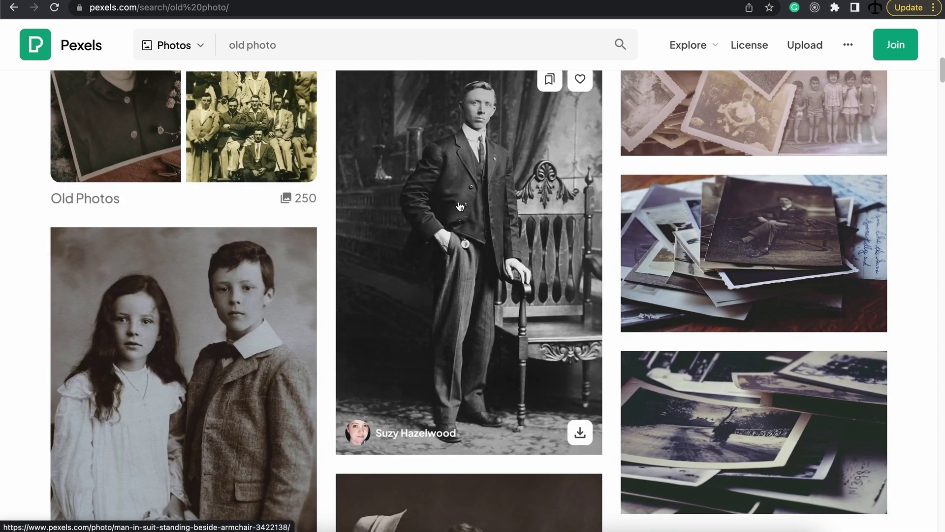
scroll(463, 212, "up", 1)
- View the man-in-suit photo's details, then return to the search results
left_click(504, 248)
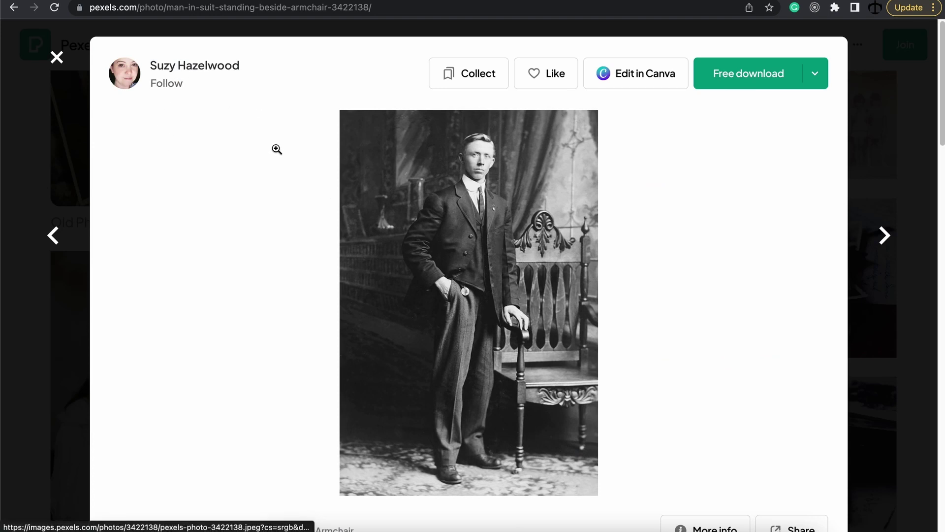
scroll(506, 261, "down", 1)
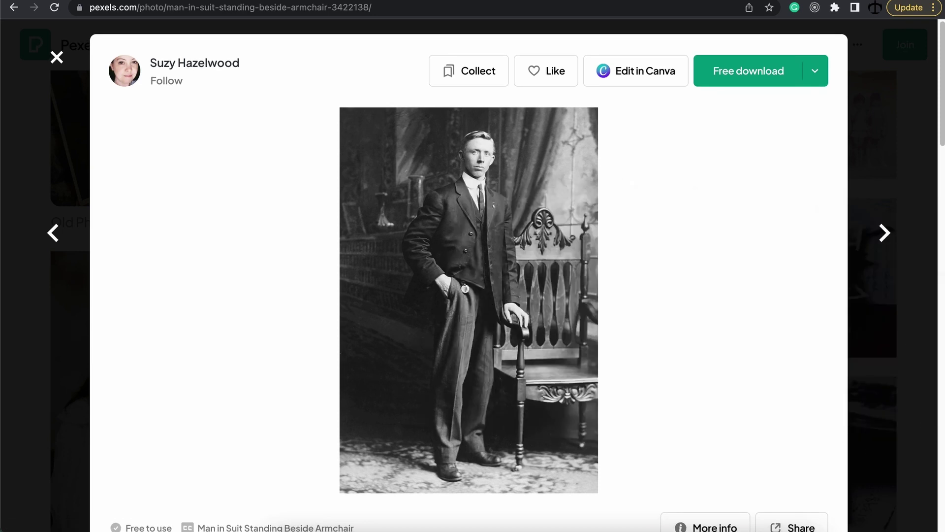
left_click(57, 57)
- Preview the narrow High Street photo and close it
scroll(407, 298, "down", 3)
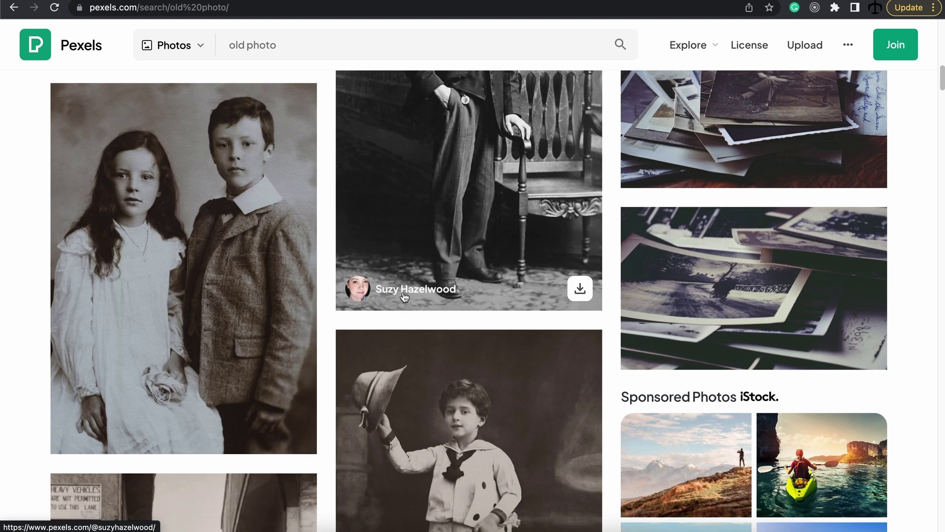
scroll(404, 295, "down", 7)
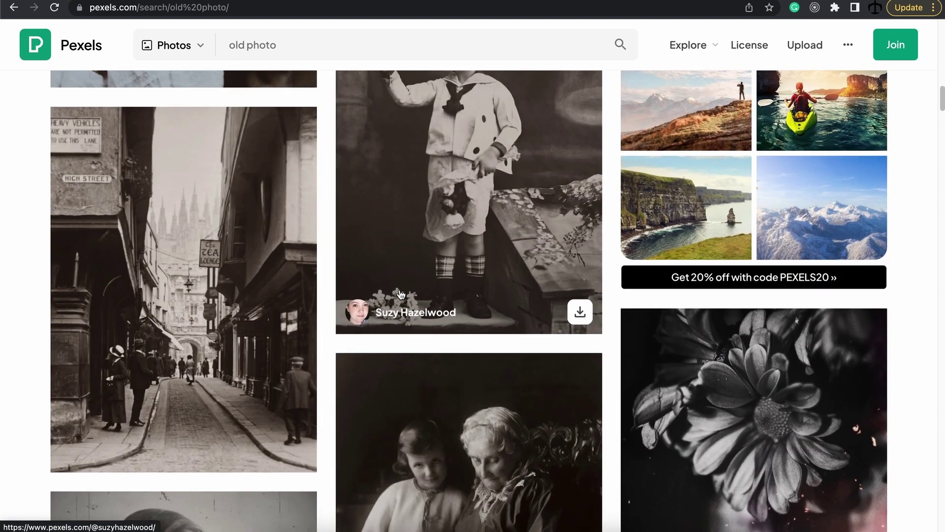
left_click(195, 293)
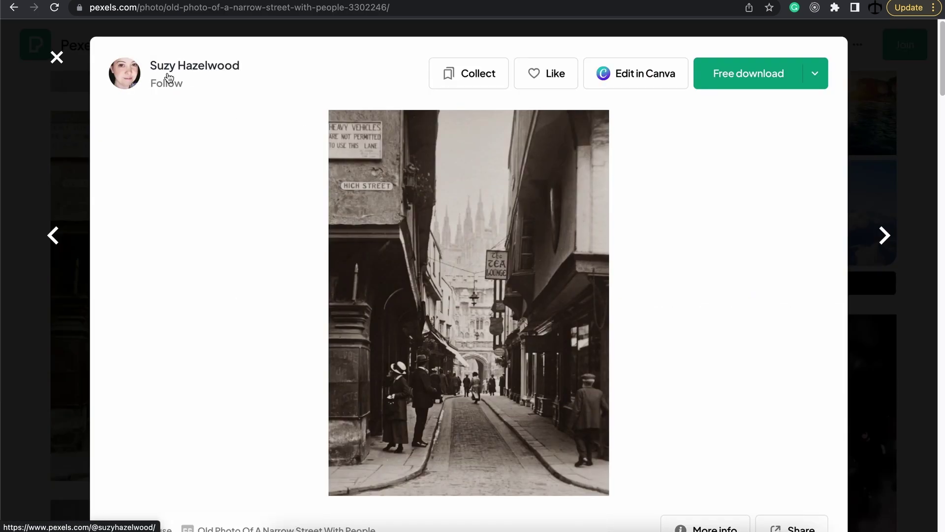
key("Escape")
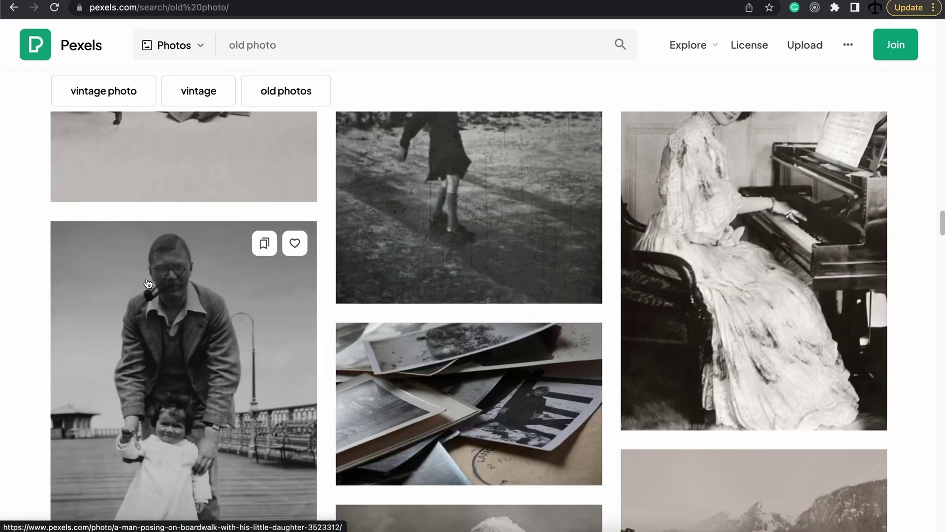
- Scroll further and open the photo of women in folding chairs on a beach
scroll(148, 283, "down", 5)
scroll(148, 283, "down", 16)
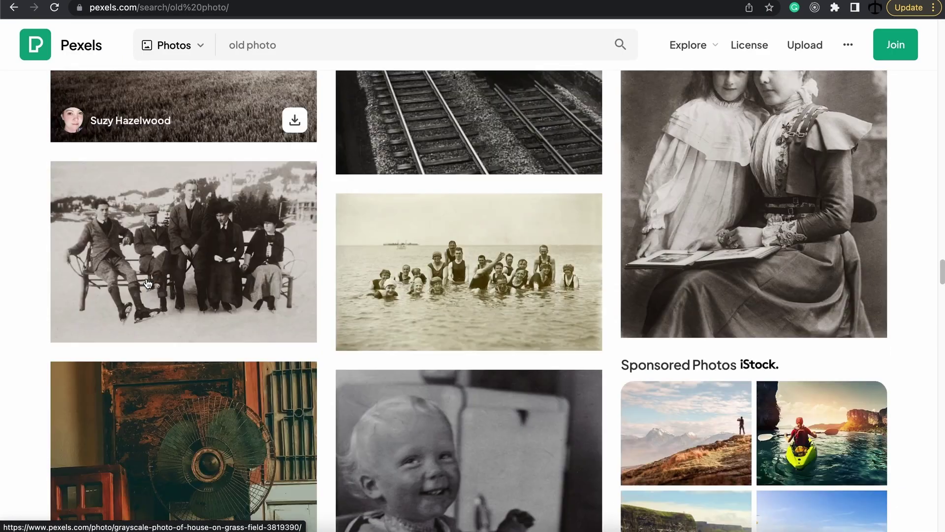
scroll(148, 283, "down", 10)
scroll(153, 283, "up", 4)
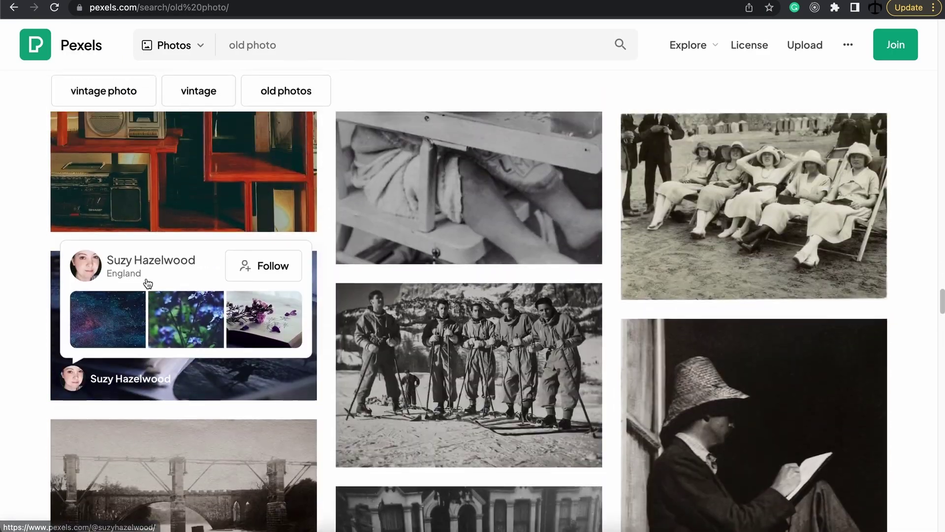
left_click(703, 234)
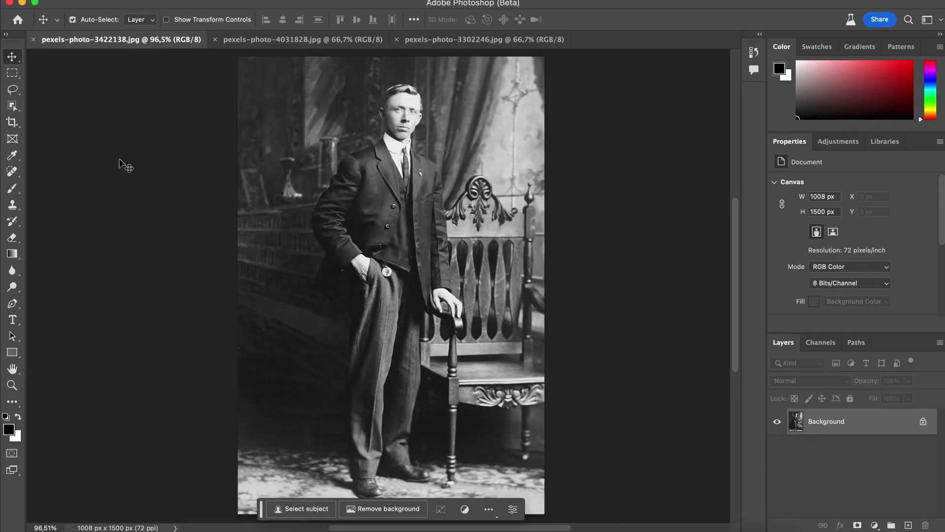
- Check the beach and street documents, return to pexels-photo-3422138.jpg and open the Filter menu
left_click(291, 40)
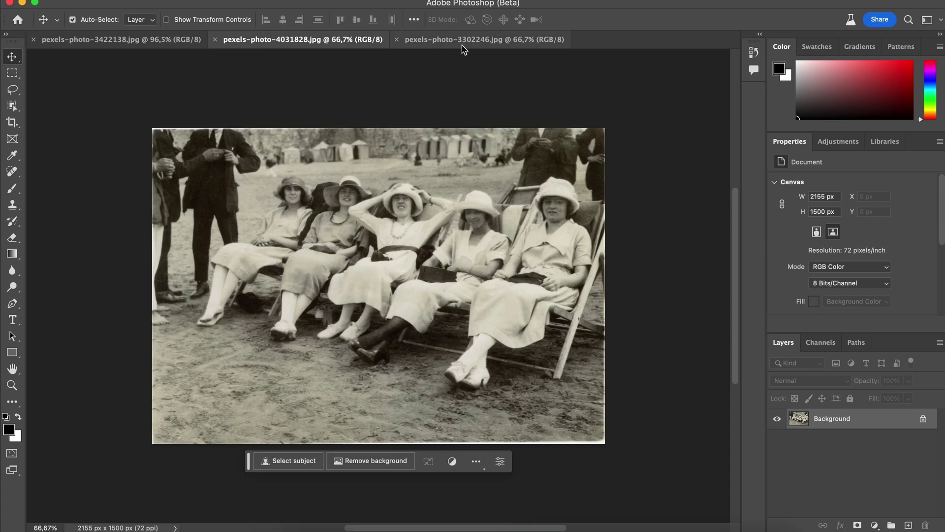
left_click(461, 46)
left_click(150, 42)
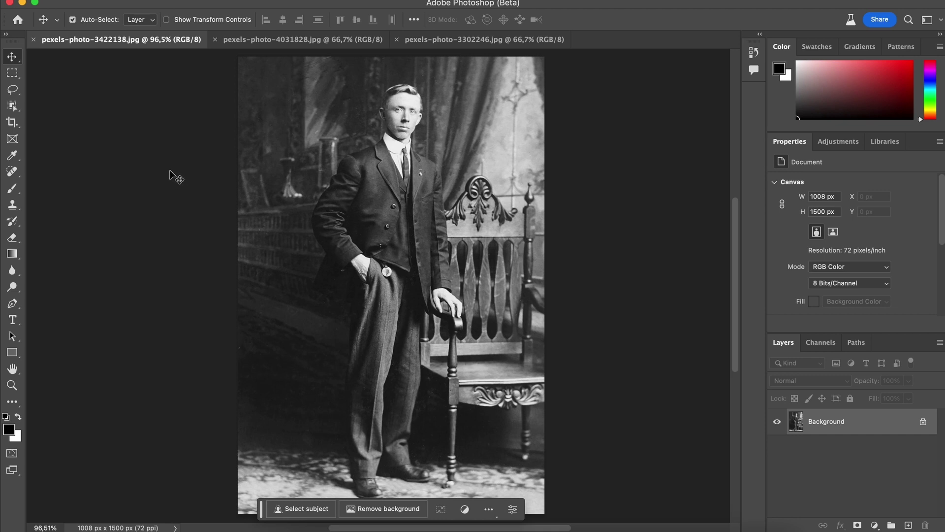
left_click(315, 1)
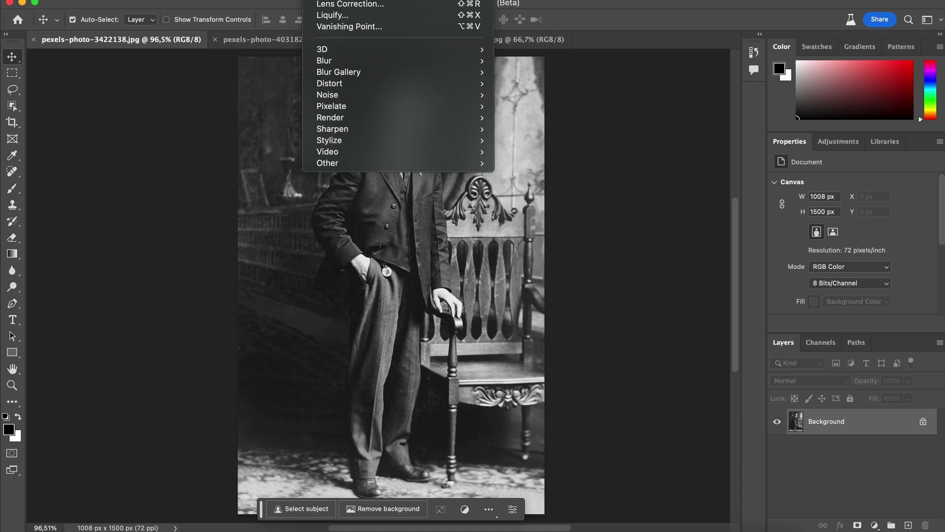
- Choose Filter > Neural Filters and scroll the filter list to the Color section
left_click(344, 0)
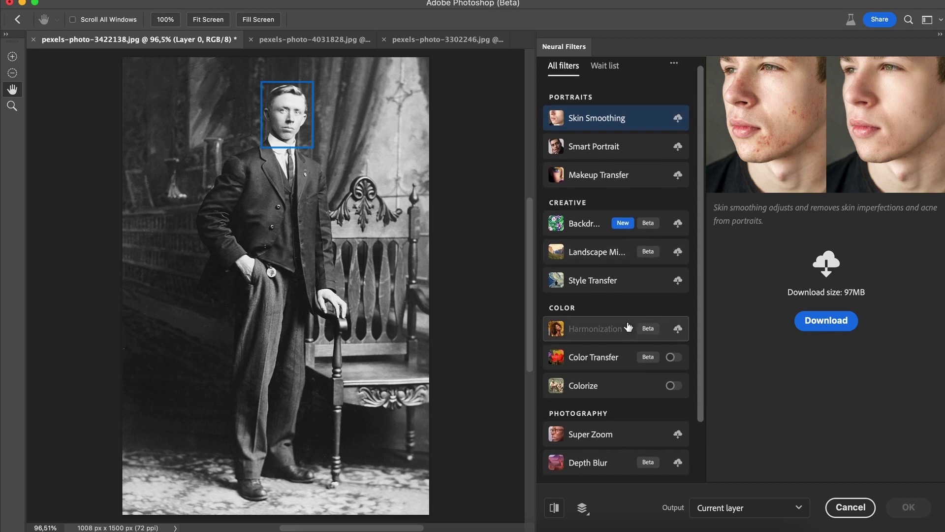
scroll(628, 332, "down", 2)
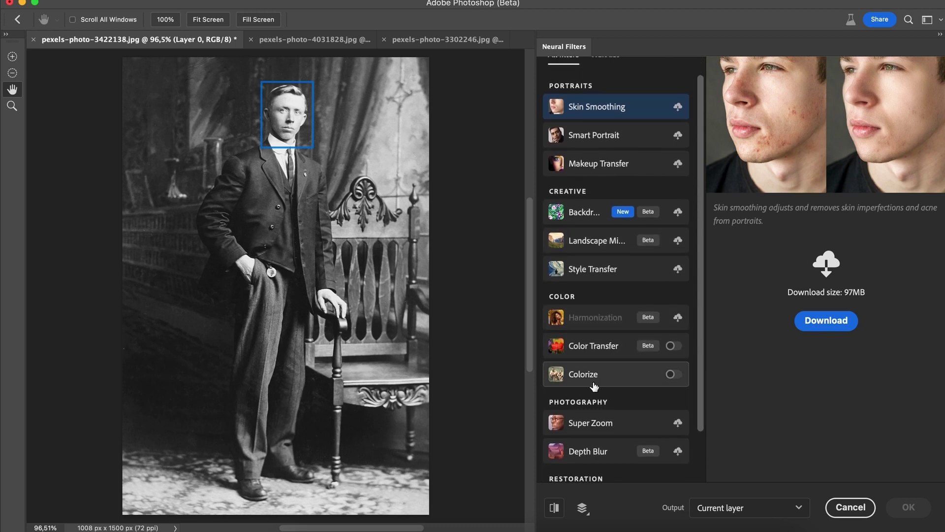
- Switch on Colorize for the portrait and scroll through its Focal points and Adjustments settings
left_click(674, 375)
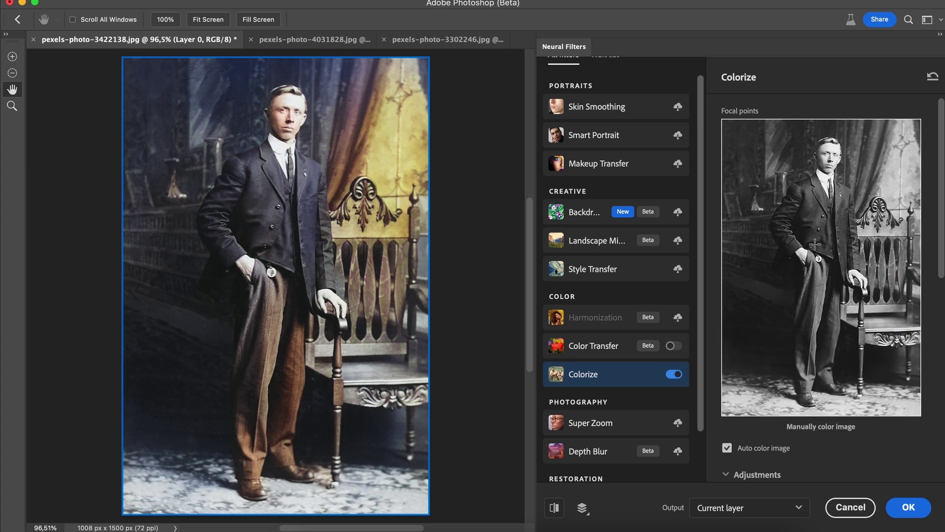
scroll(814, 244, "down", 1)
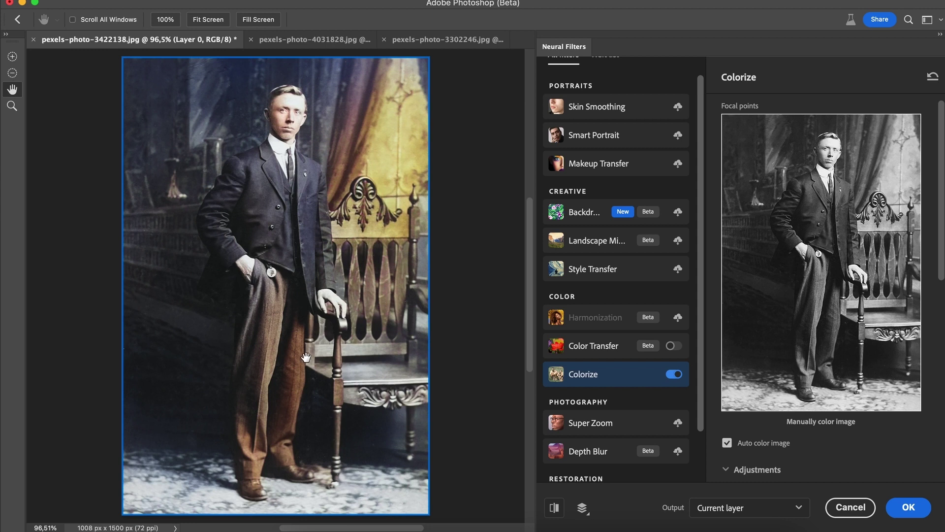
scroll(817, 413, "down", 4)
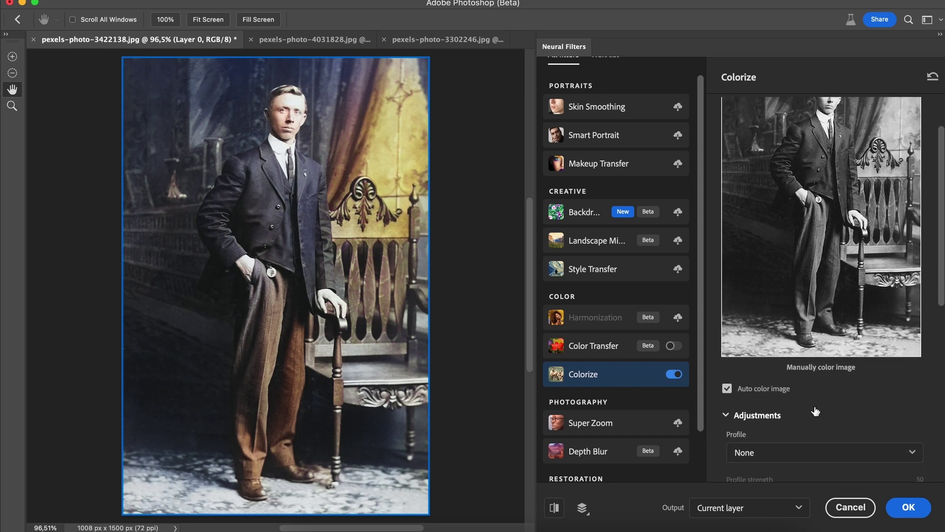
scroll(816, 411, "down", 3)
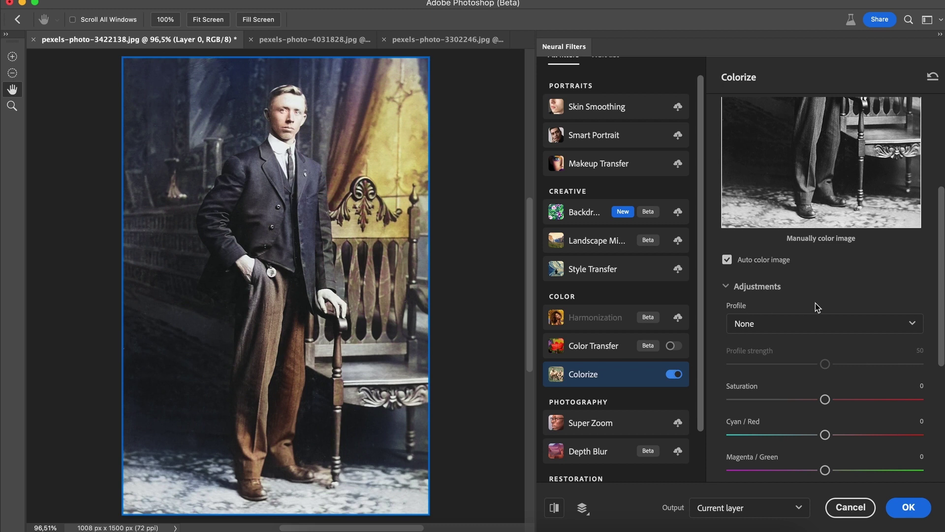
scroll(818, 307, "up", 7)
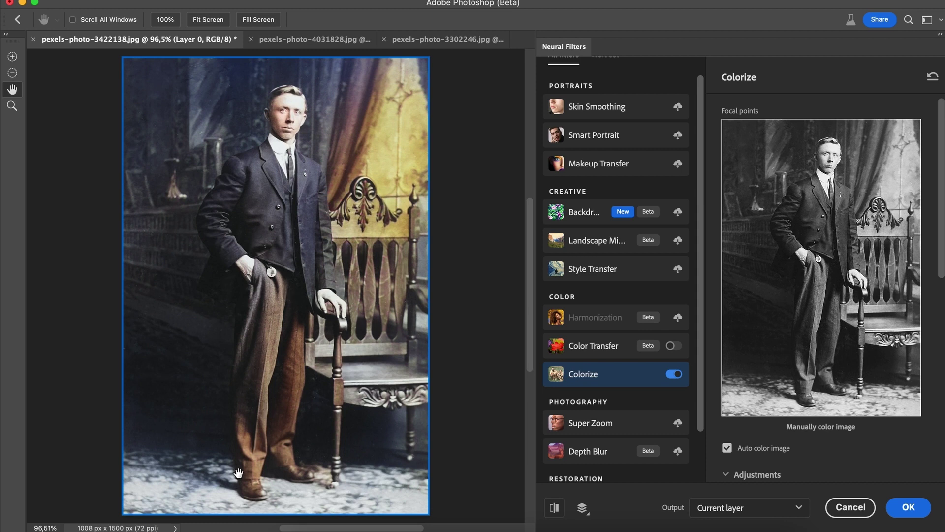
- Place a focal point on the lower trousers and set its colour to near black
left_click(810, 357)
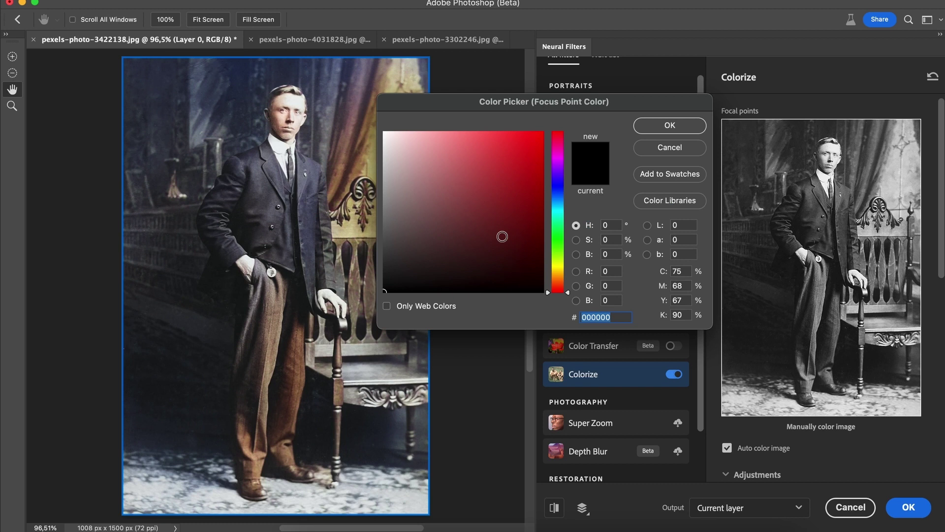
left_click(413, 225)
left_click_drag(413, 225, 380, 288)
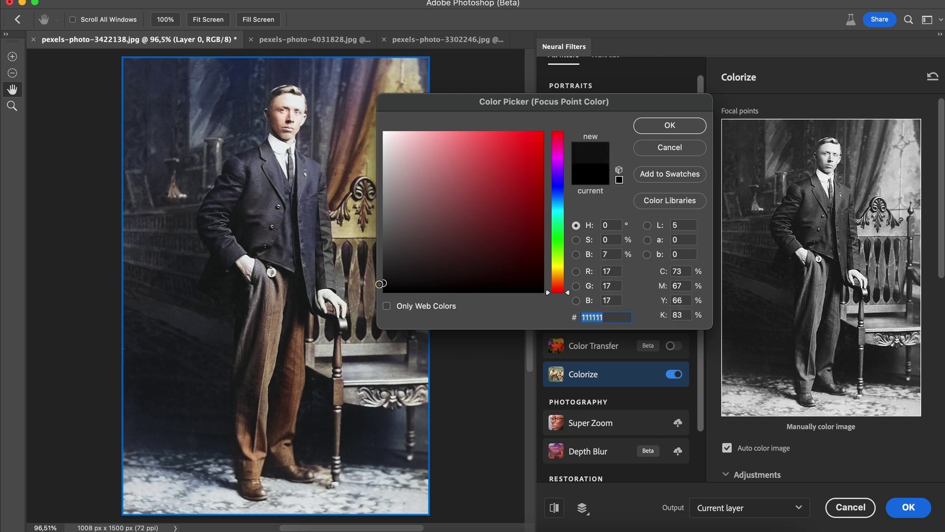
left_click(663, 126)
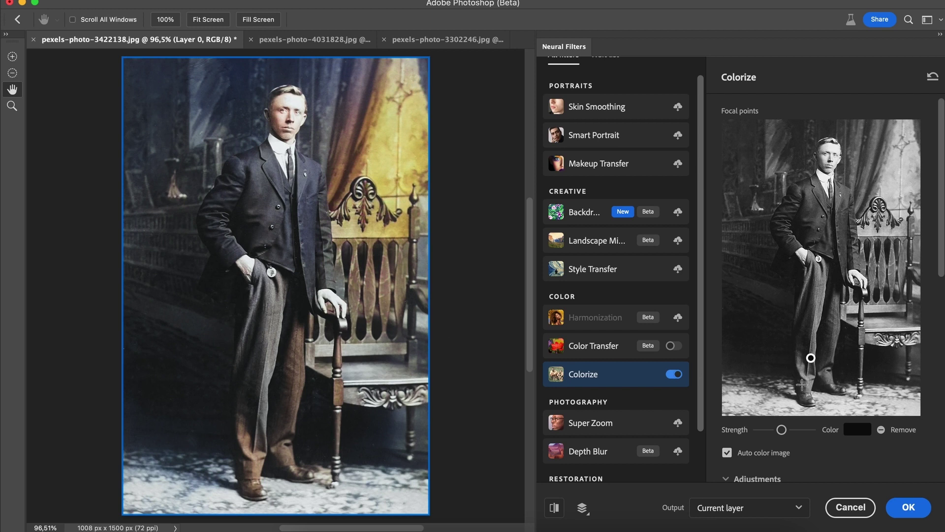
- Add five more focal points across the trouser legs, hem and upper trousers
left_click(802, 383)
left_click(799, 368)
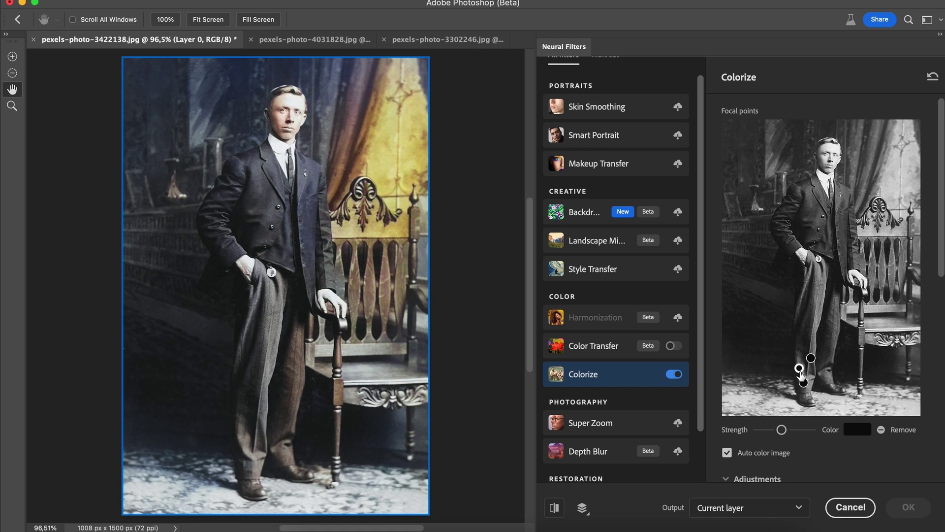
left_click(832, 332)
left_click(826, 366)
left_click(814, 289)
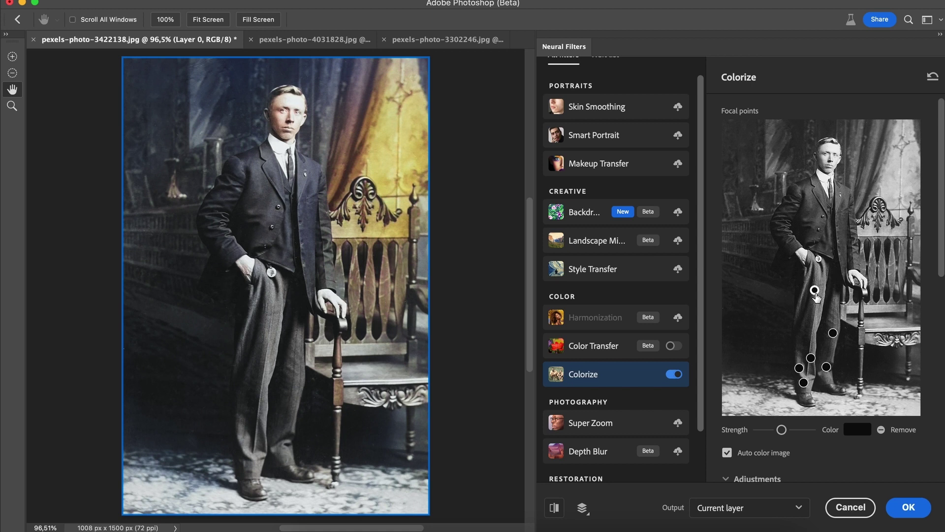
- Give the chair brown-orange aa6c3b focal points on its seat, sides, posts and carved top
left_click(879, 324)
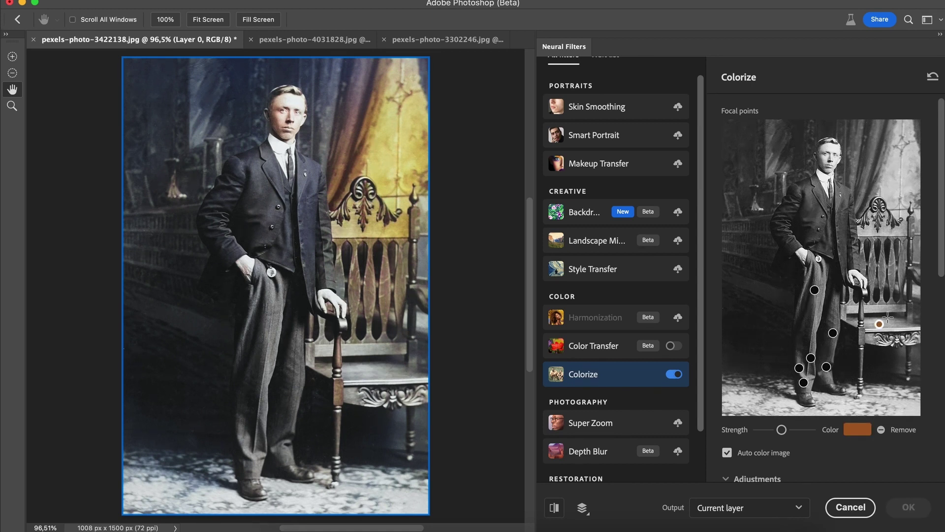
left_click(857, 430)
left_click(491, 183)
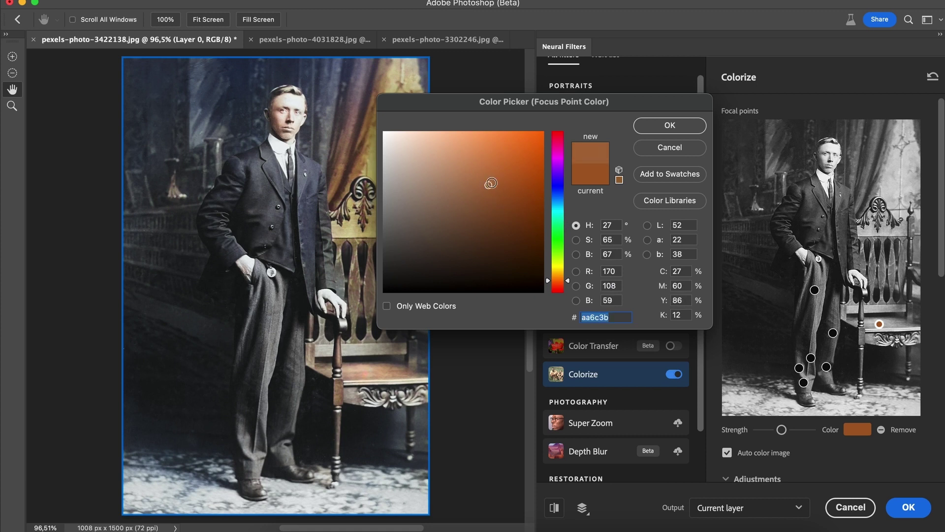
left_click(670, 125)
left_click(911, 339)
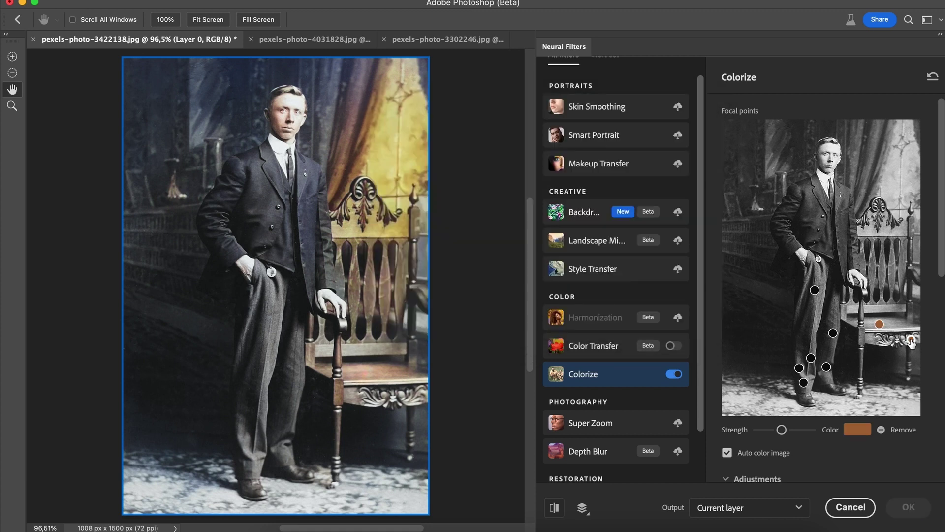
left_click(868, 339)
left_click(879, 227)
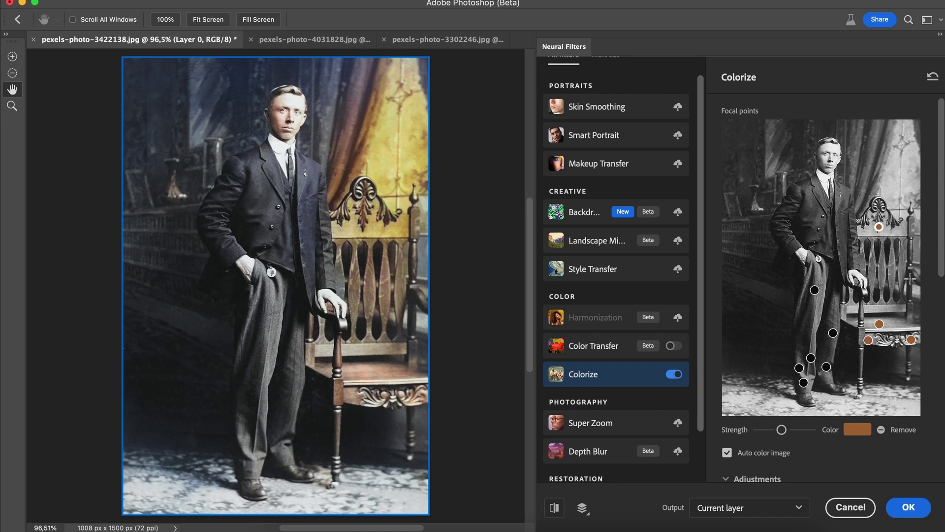
left_click(914, 276)
- Add a backdrop focal point coloured a muted teal
left_click(777, 148)
left_click(856, 423)
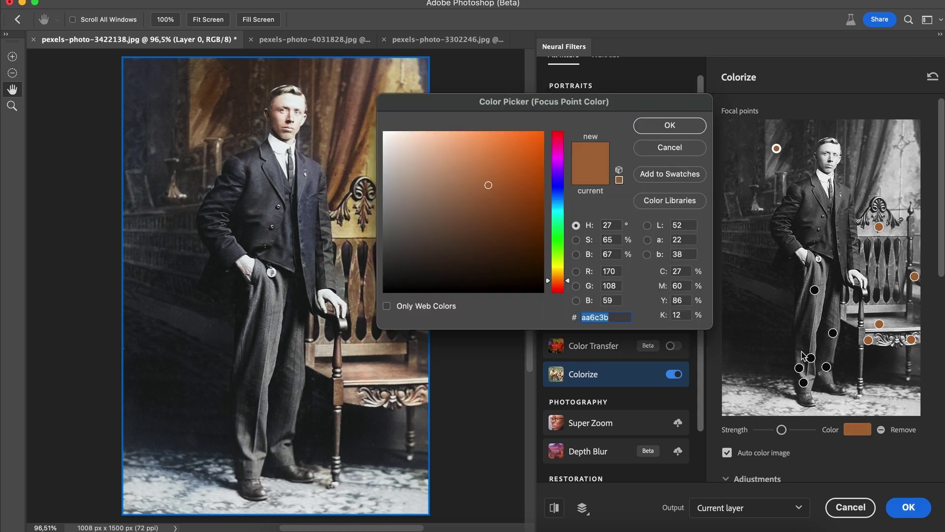
left_click(564, 211)
left_click_drag(478, 196, 457, 204)
left_click(665, 124)
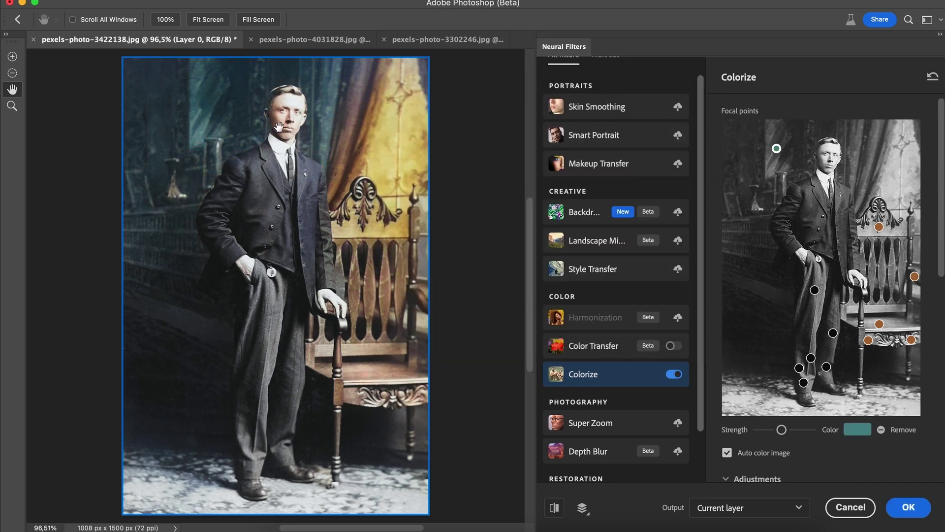
- Change the backdrop colour to grey-teal 566c6d and apply the Colorize filter
left_click(849, 433)
left_click(417, 224)
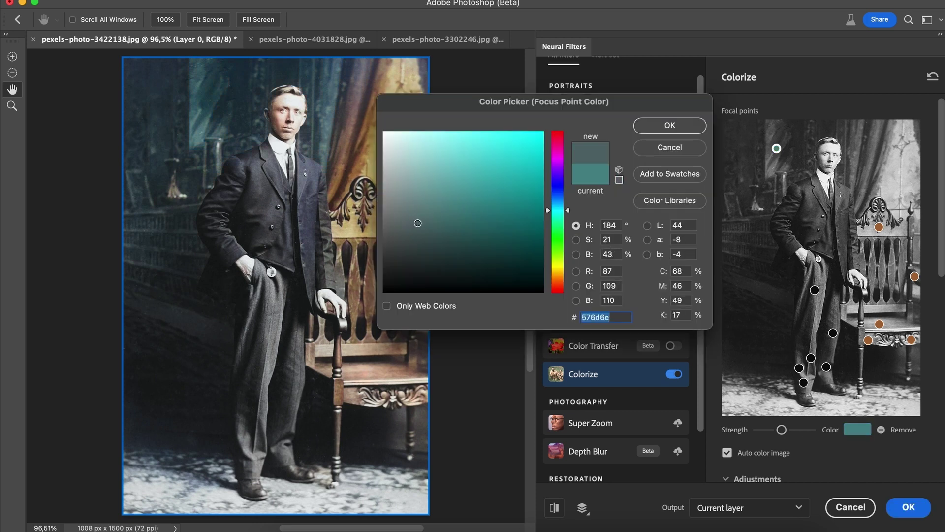
left_click(669, 126)
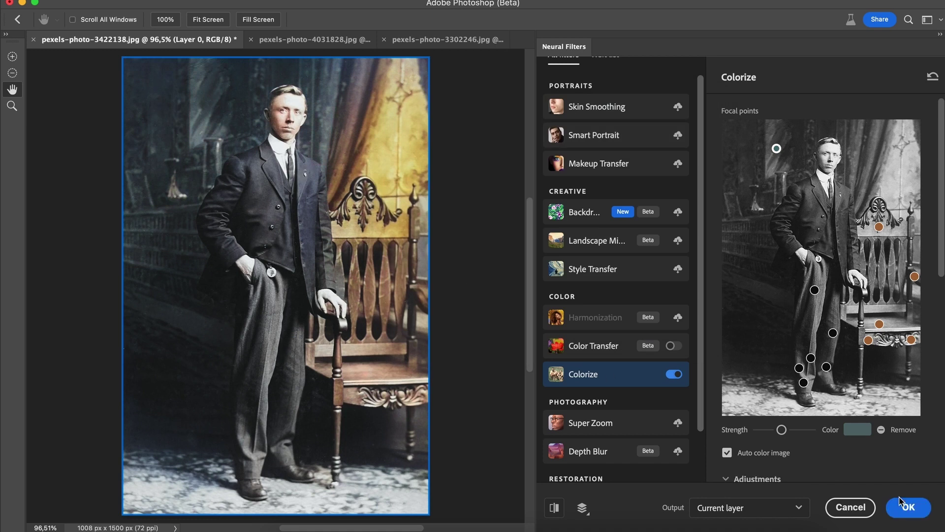
left_click(916, 511)
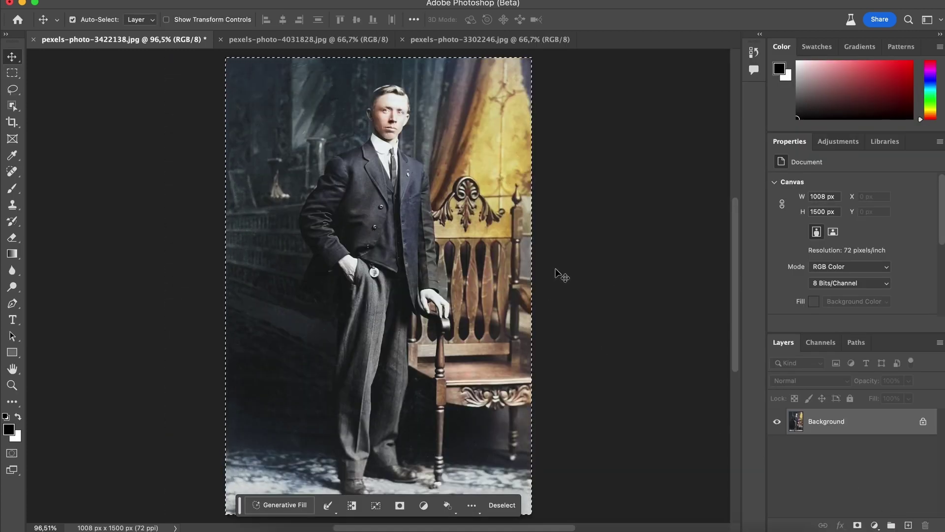
- Deselect with Cmd+D, compare against the original photo preview, then switch to pexels-photo-4031828.jpg
key("super+d")
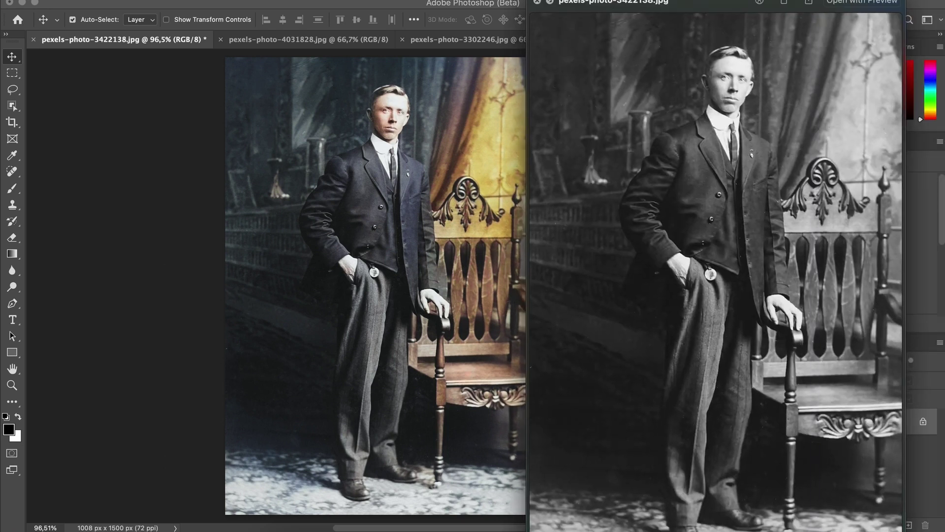
left_click_drag(681, 84, 638, 55)
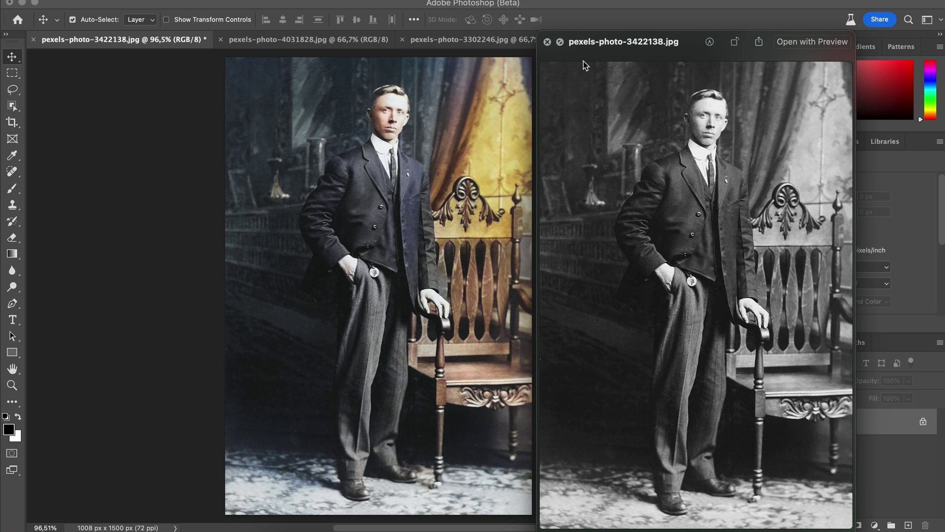
left_click(547, 41)
left_click(259, 46)
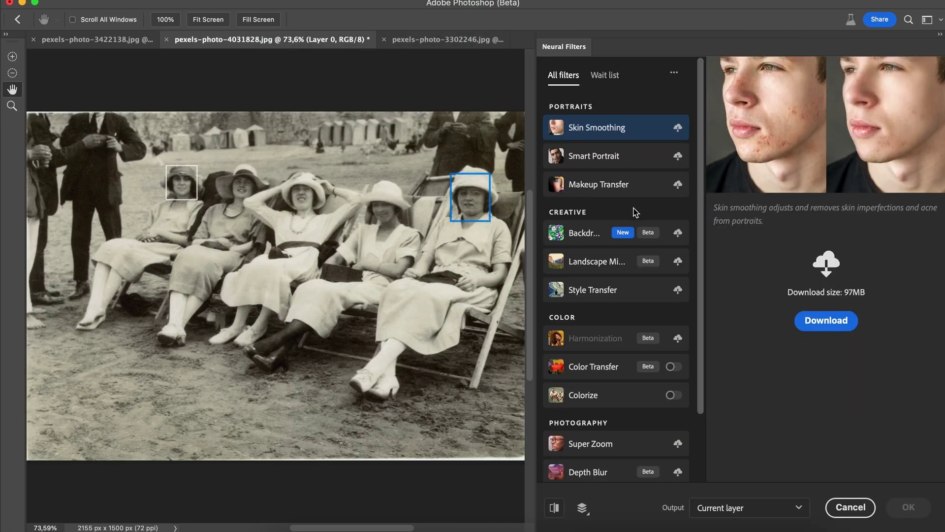
- Turn on Colorize in Neural Filters for the beach chairs photo
left_click(675, 397)
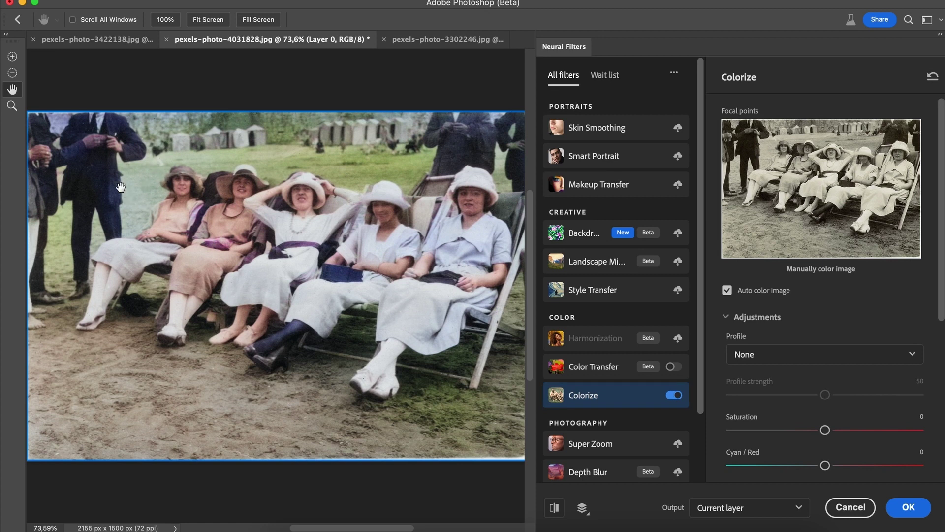
- Pin two green 88a94f focal points on the grass left of the women, then apply Colorize
left_click(766, 147)
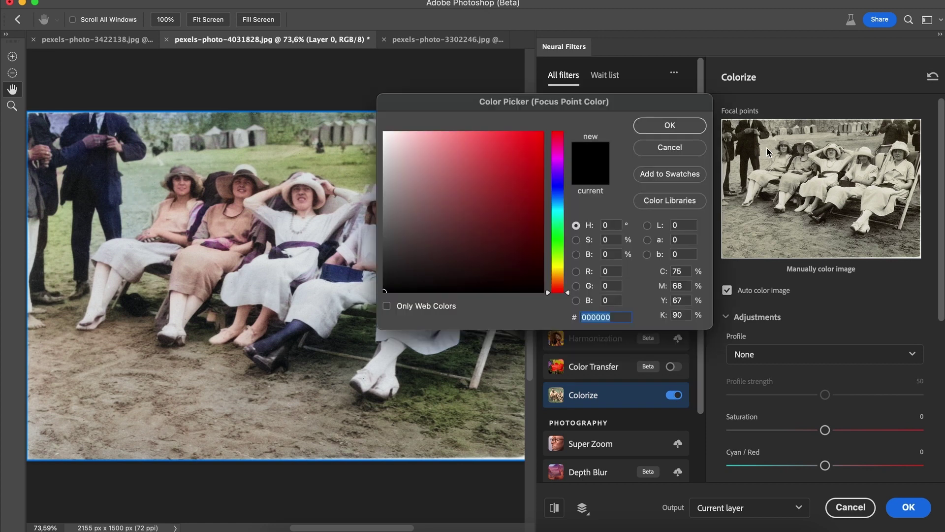
left_click(557, 256)
left_click(475, 187)
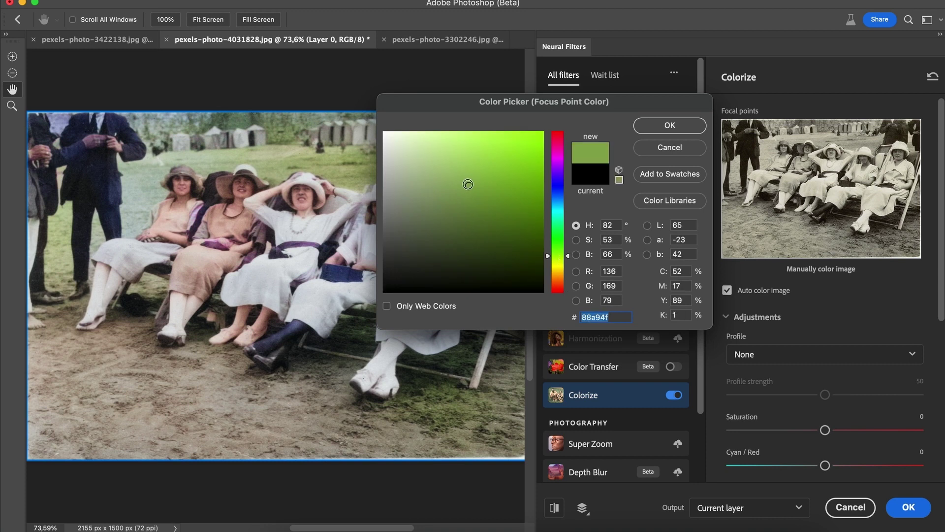
left_click(673, 132)
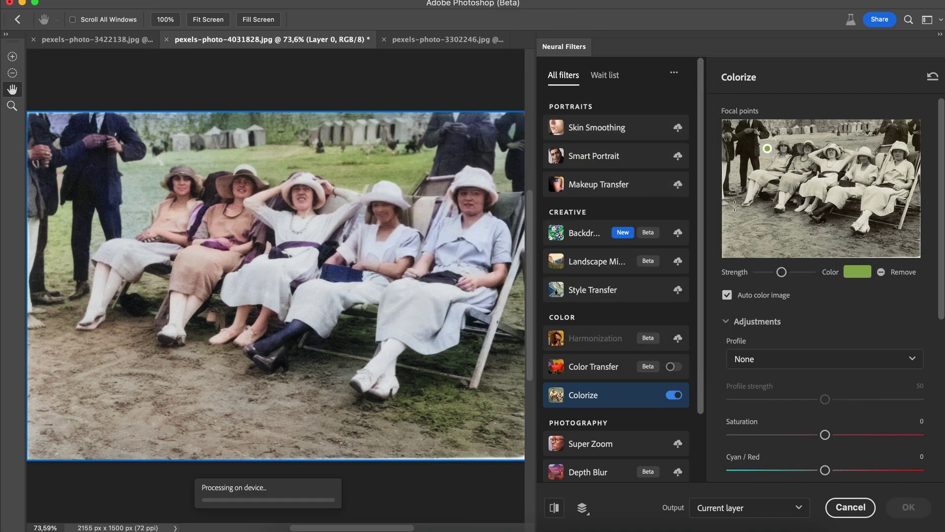
left_click(768, 157)
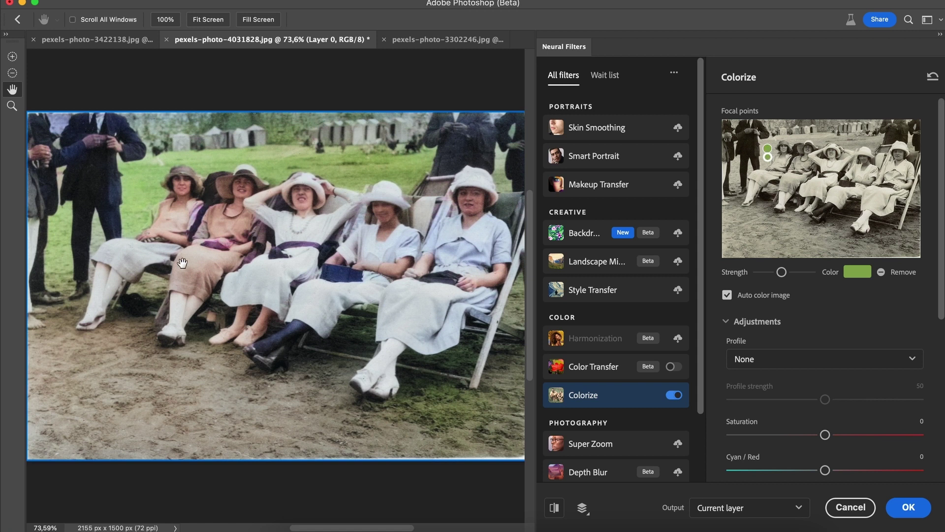
left_click(909, 507)
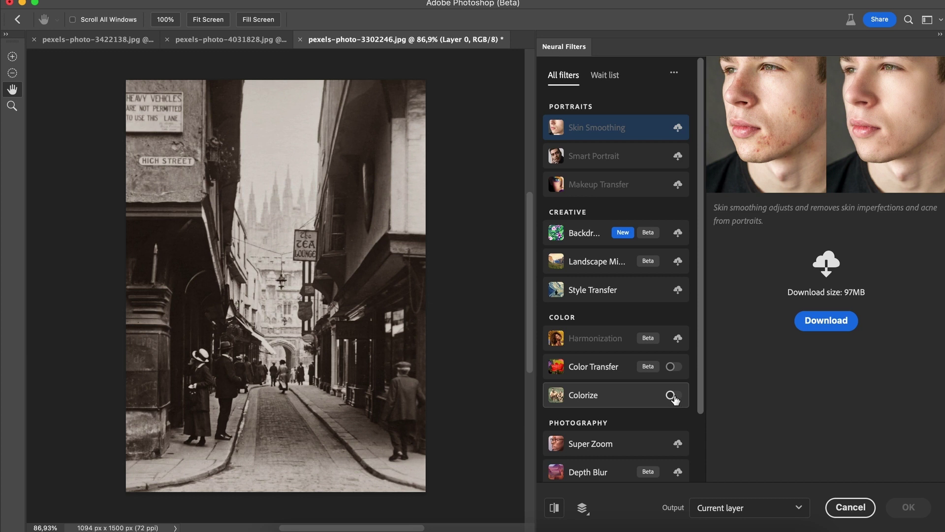
- Colorize the narrow High Street photo with the Colorize neural filter and apply it
left_click(671, 395)
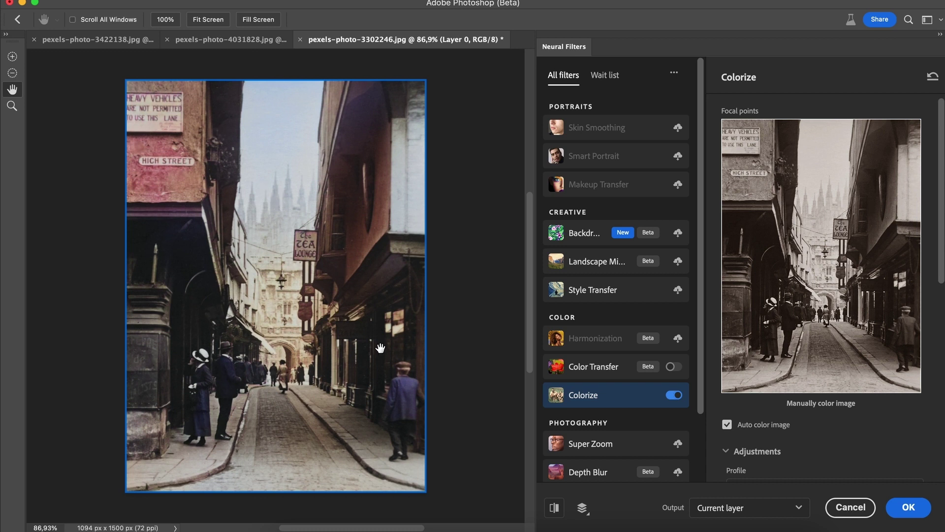
left_click(908, 508)
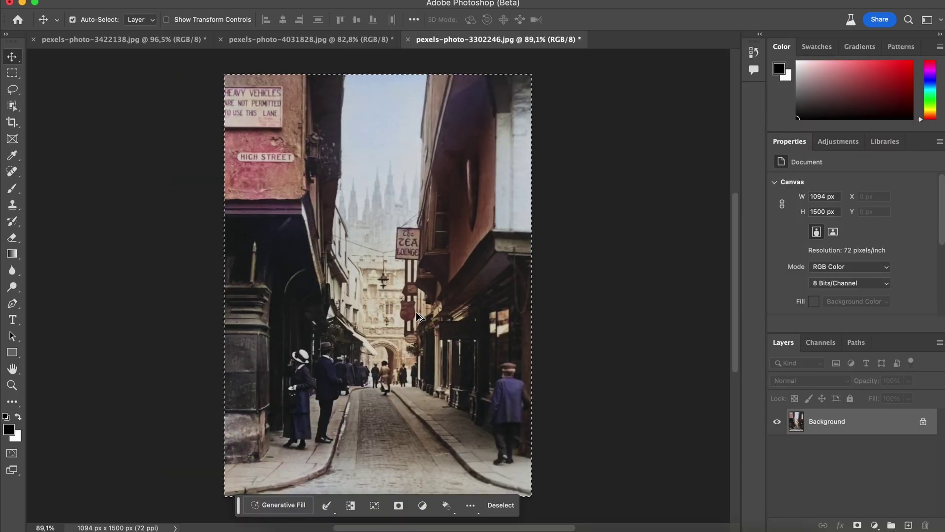